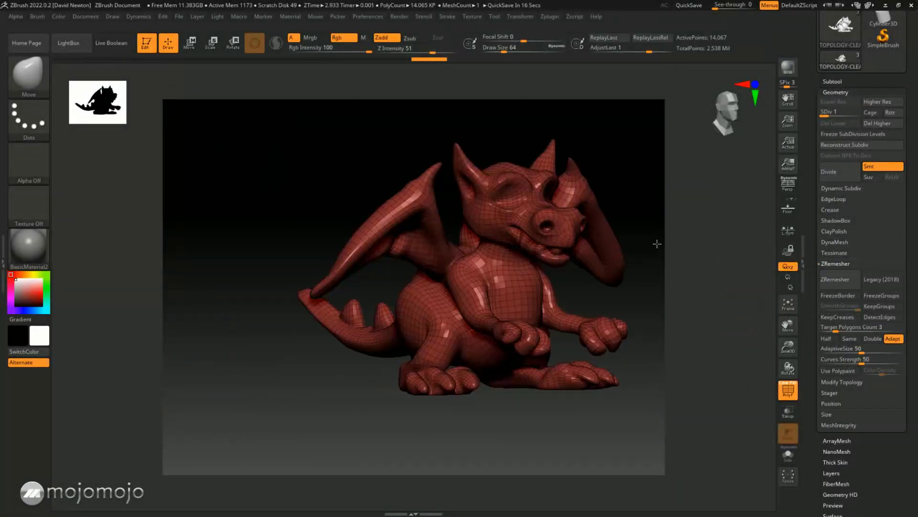
Rotate the wireframed dragon into a side profile view.
drag(658, 244, 761, 211)
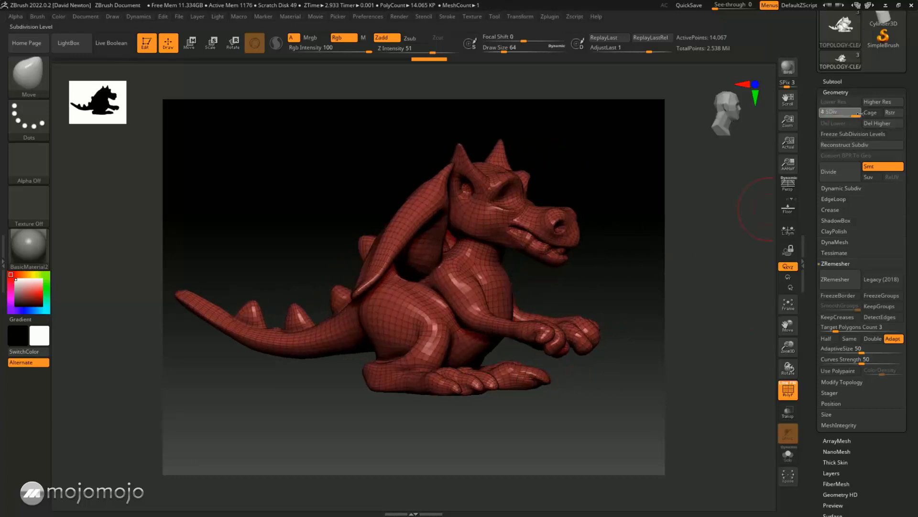
Raise the dragon to subdivision level 4 and hide the polygon wireframe.
click(860, 113)
key(shift+f)
drag(724, 341, 761, 221)
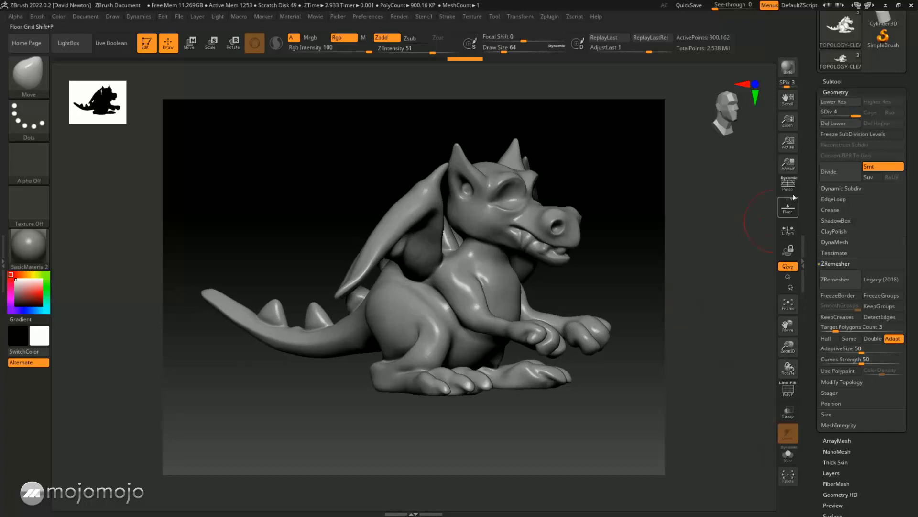
Switch from DINO-TRAINING to TOPOLOGY-CLEAN and check its SDiv slider.
click(830, 81)
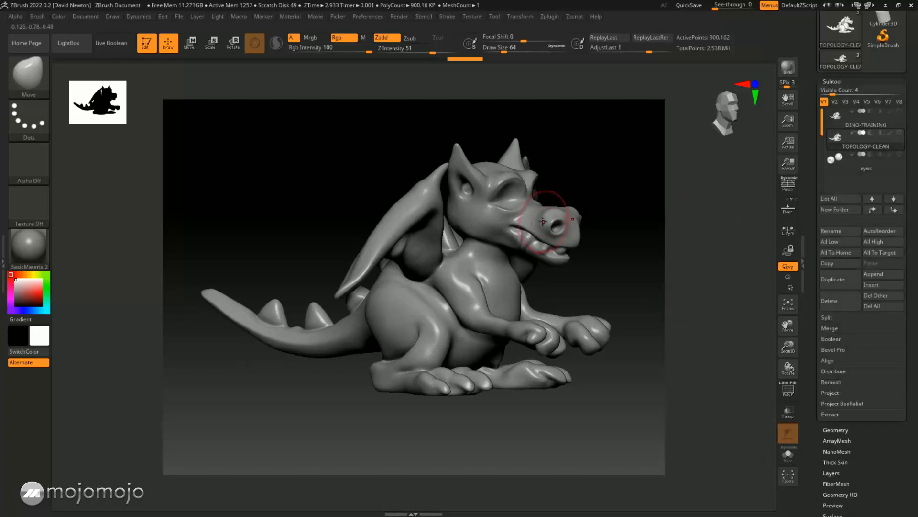
click(839, 120)
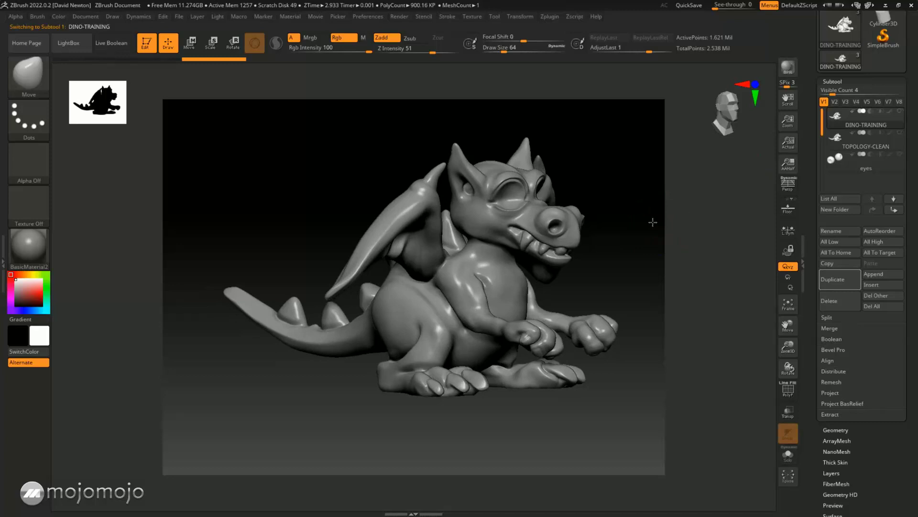
drag(672, 219, 594, 225)
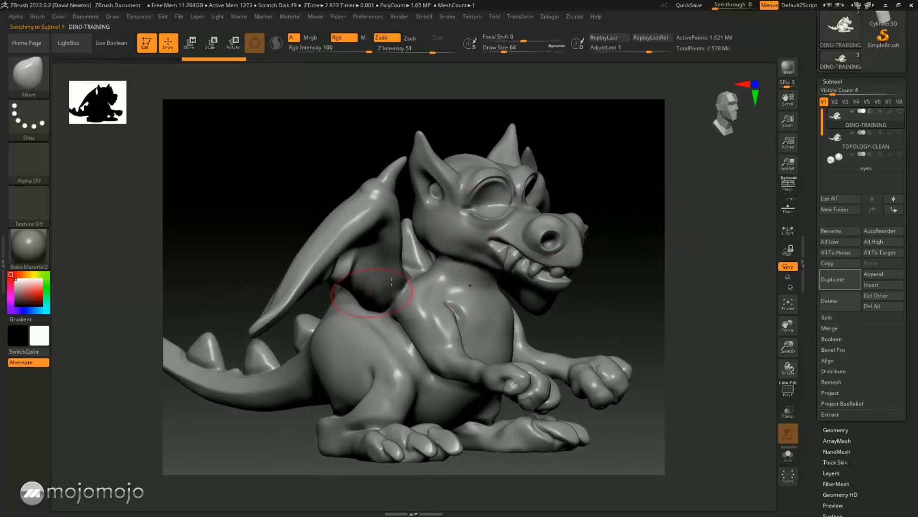
click(836, 143)
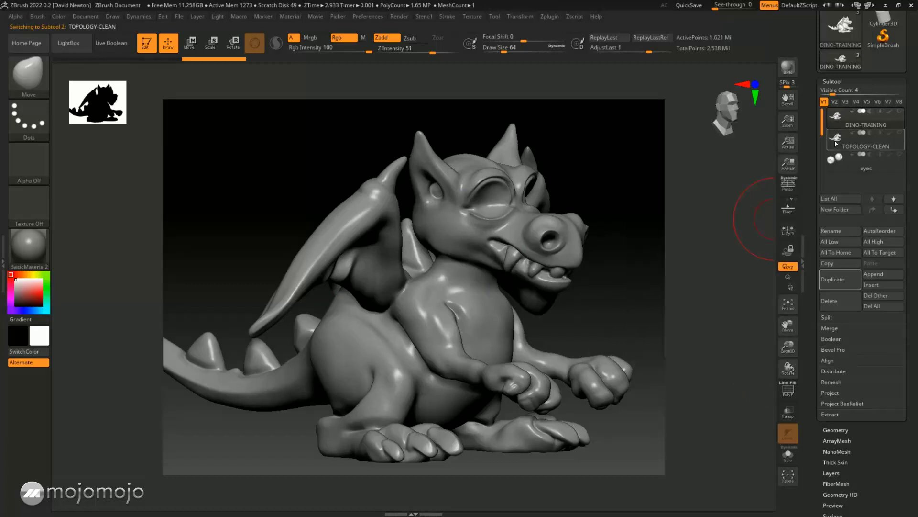
click(836, 430)
mouse_move(858, 111)
mouse_down()
mouse_move(824, 114)
mouse_move(856, 116)
mouse_up()
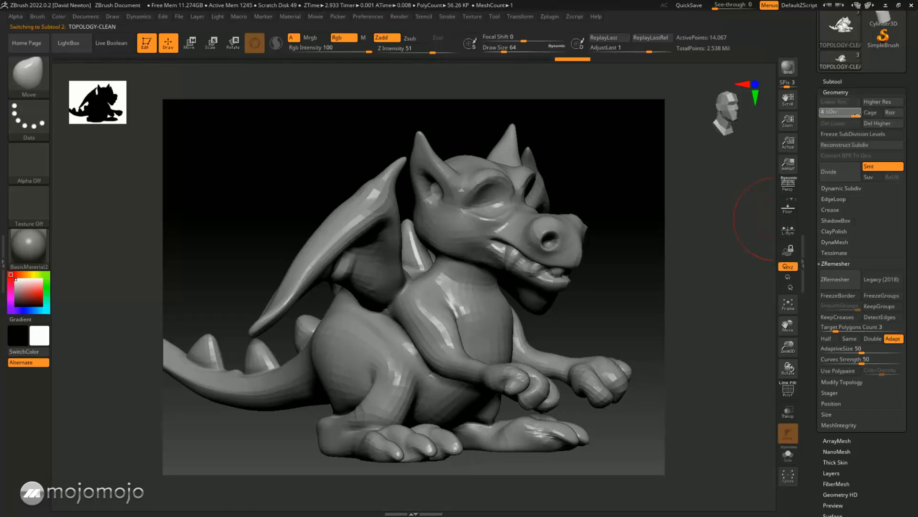
click(832, 81)
mouse_move(835, 119)
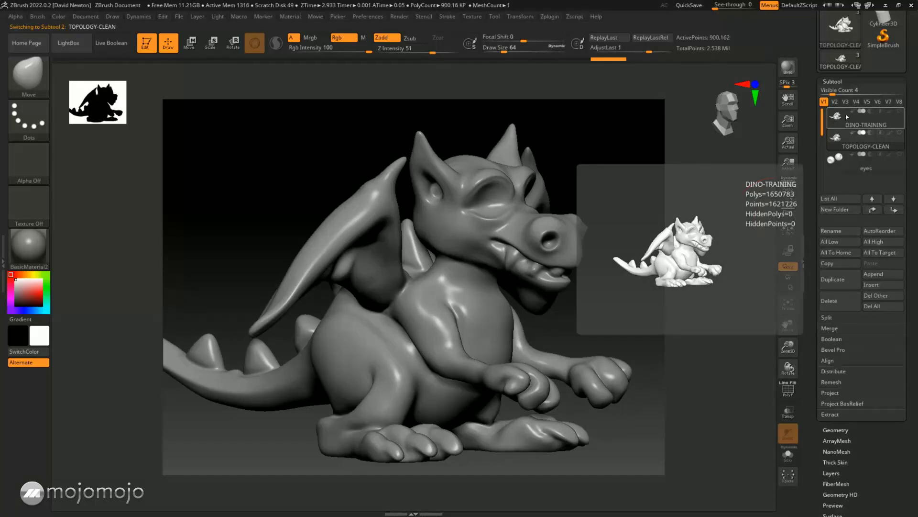
Turn on the second dragon's visibility and alternate the active subtool between DINO-TRAINING and TOPOLOGY-CLEAN.
click(901, 113)
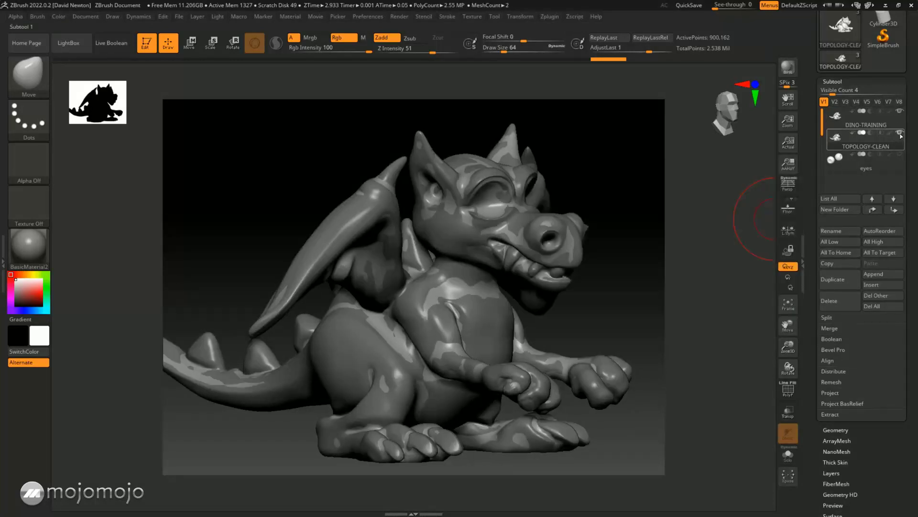
mouse_move(843, 144)
click(842, 118)
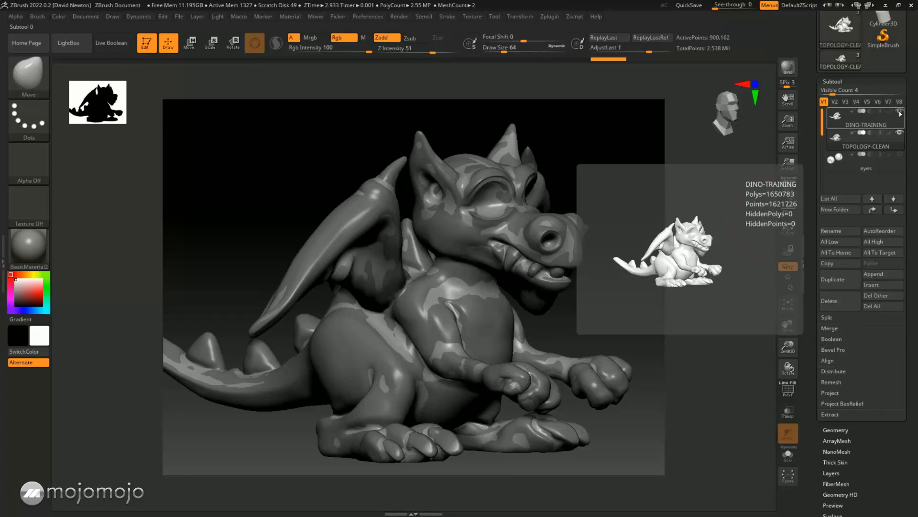
click(833, 139)
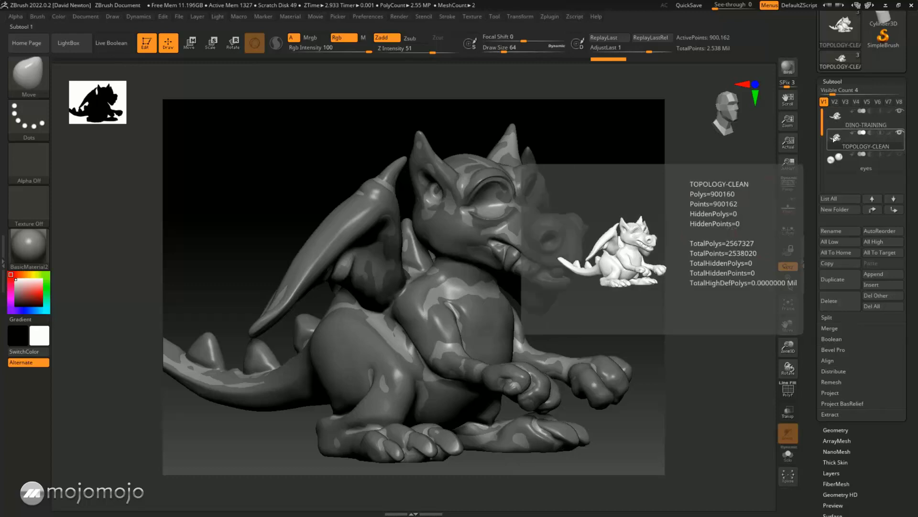
click(839, 116)
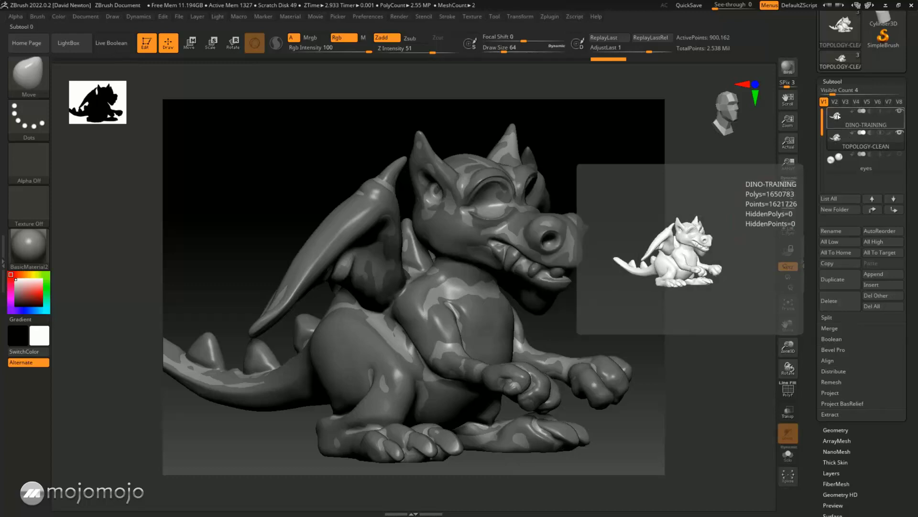
click(887, 134)
Hide and reshow TOPOLOGY-CLEAN and DINO-TRAINING to compare the overlapping dragon meshes.
click(901, 134)
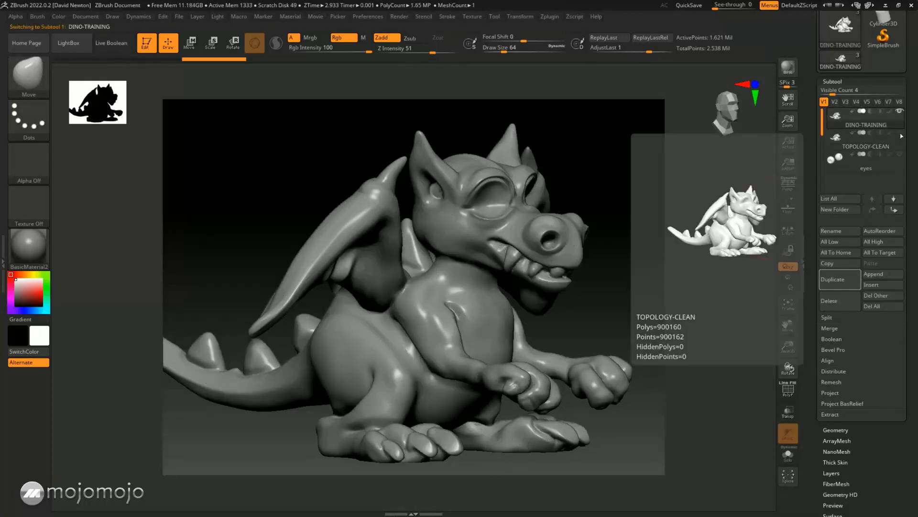
click(896, 133)
click(899, 112)
click(838, 429)
click(831, 82)
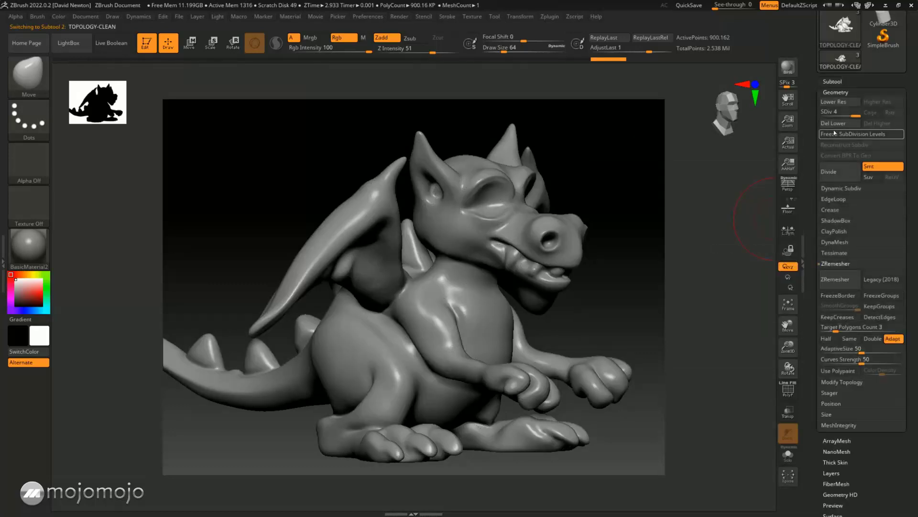
click(833, 82)
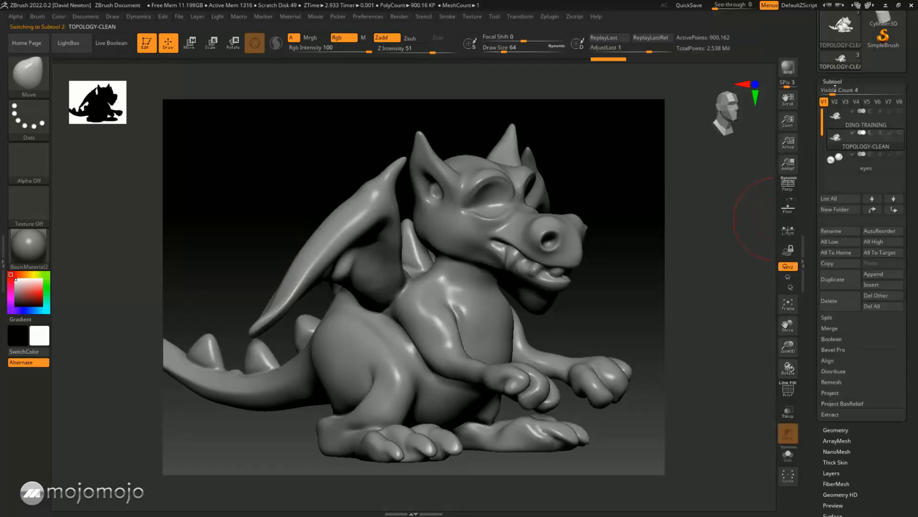
click(896, 116)
Check the eyes subtool's visibility, then make TOPOLOGY-CLEAN the active subtool again.
mouse_move(837, 144)
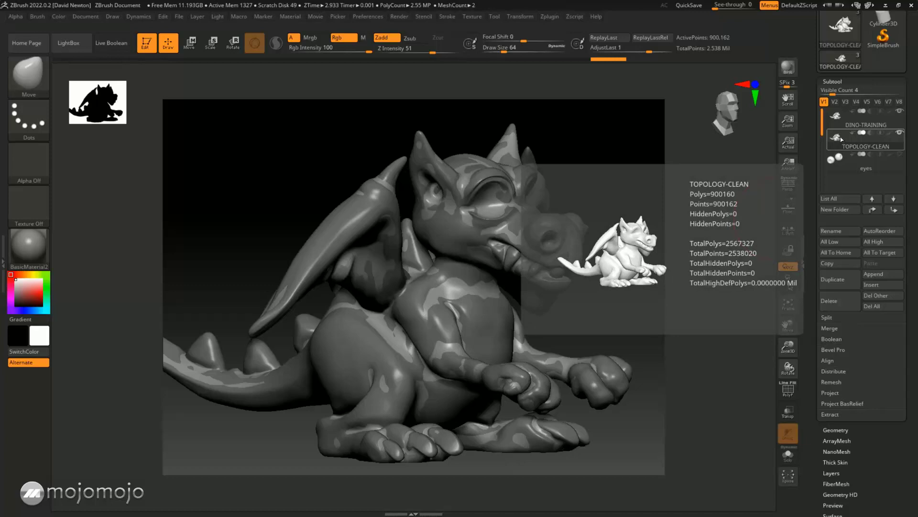
mouse_move(835, 122)
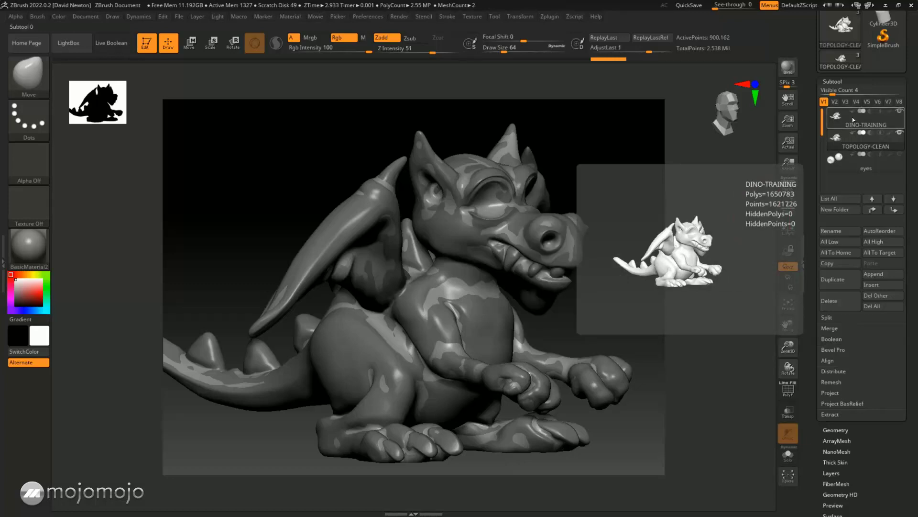
click(836, 163)
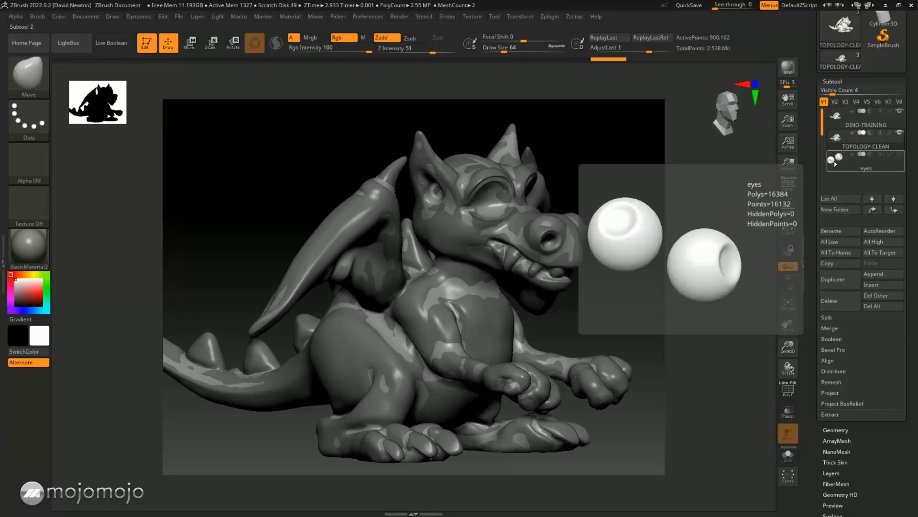
click(900, 156)
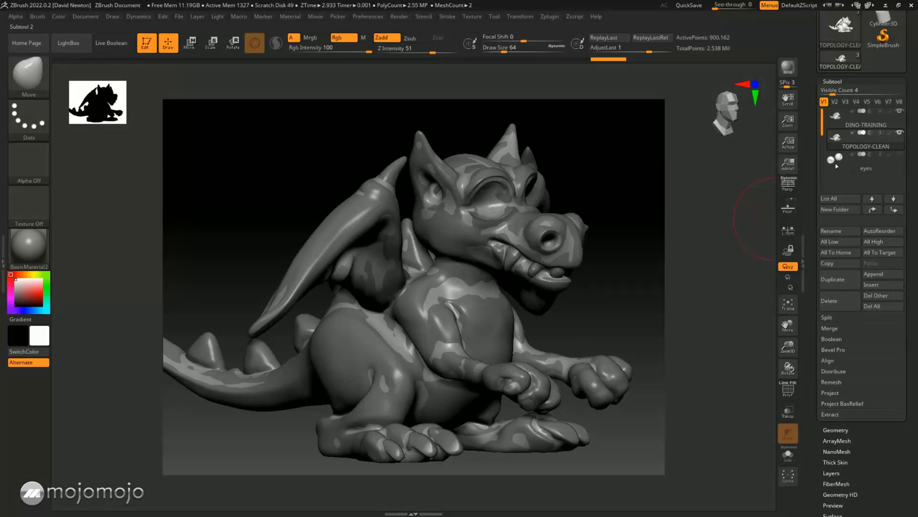
click(833, 118)
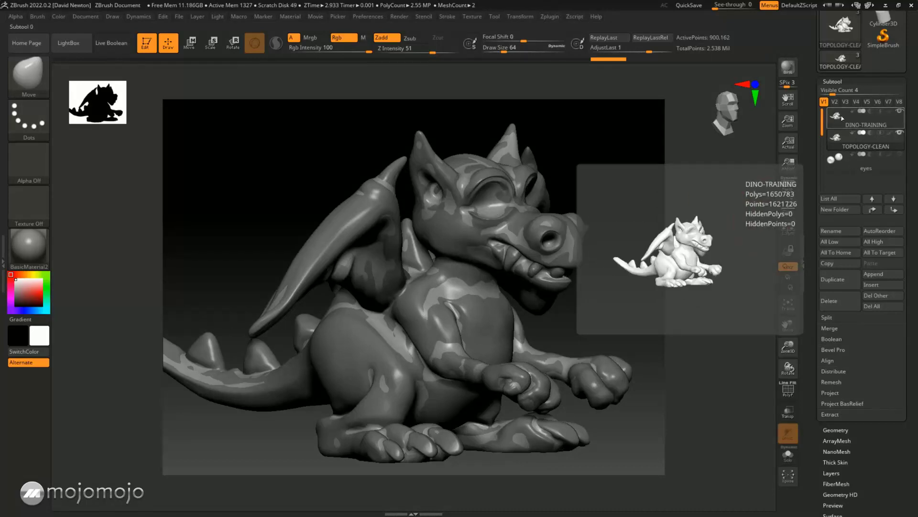
click(837, 139)
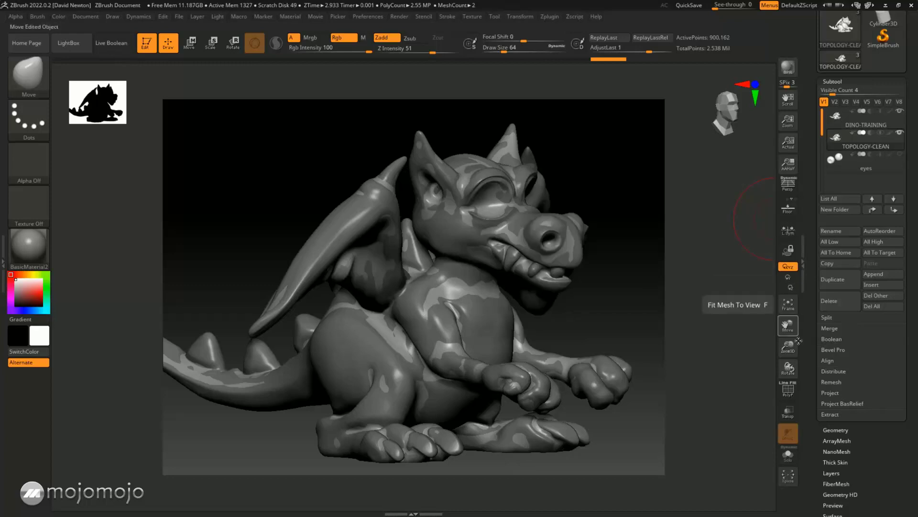
click(837, 431)
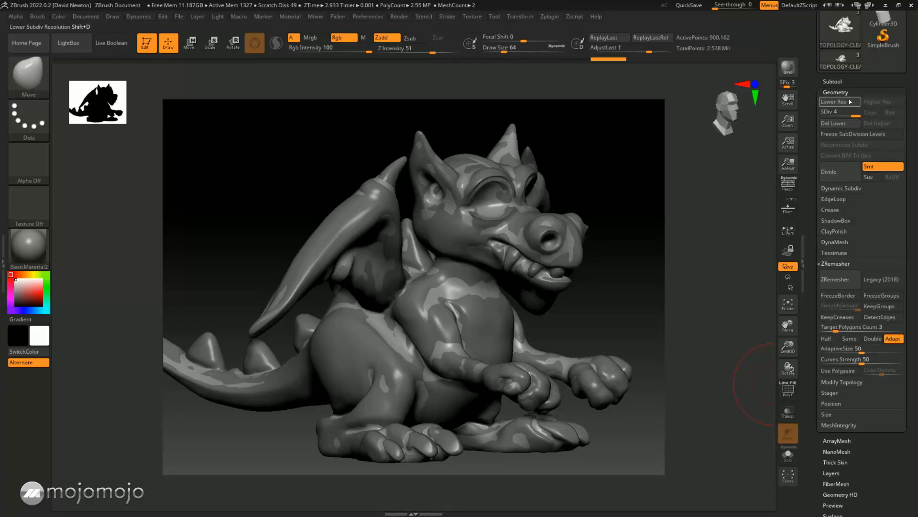
click(833, 82)
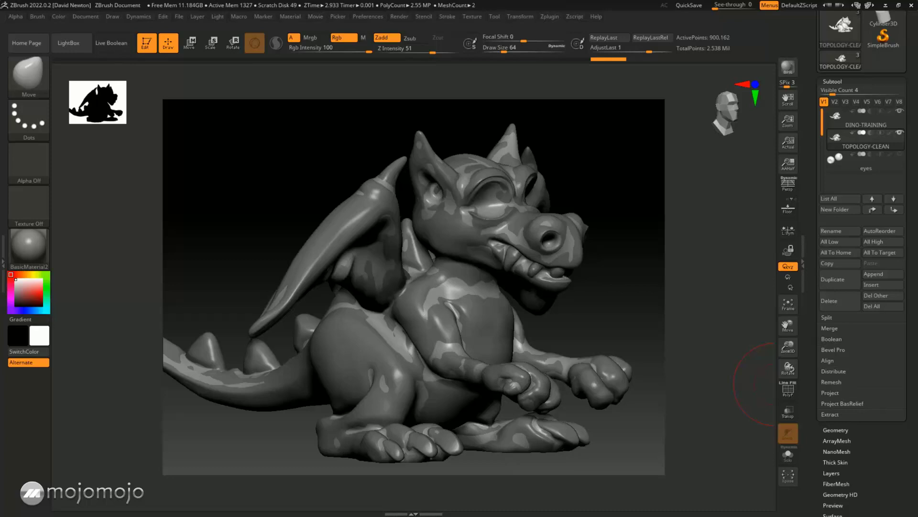
Expand the subtool Project options and verify Dist 0.02 and PA Blur 10.
click(828, 393)
scroll(871, 382, down, 3)
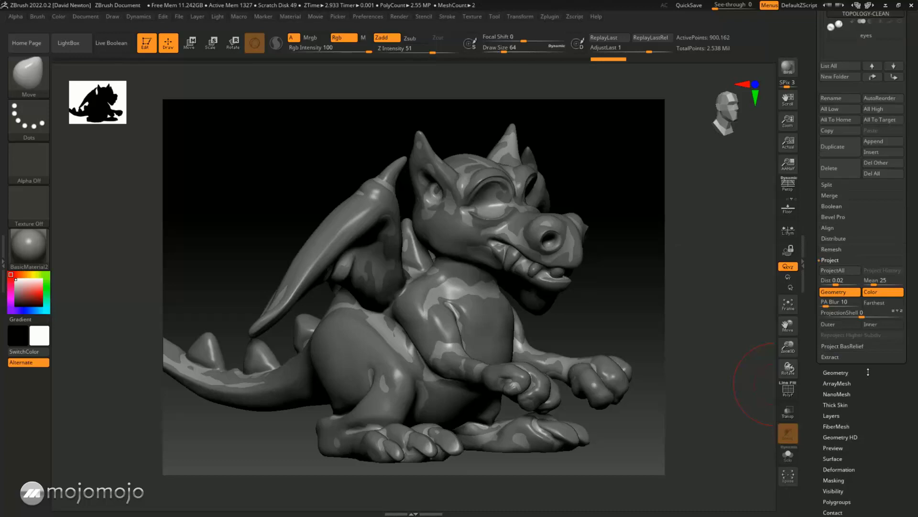
click(834, 280)
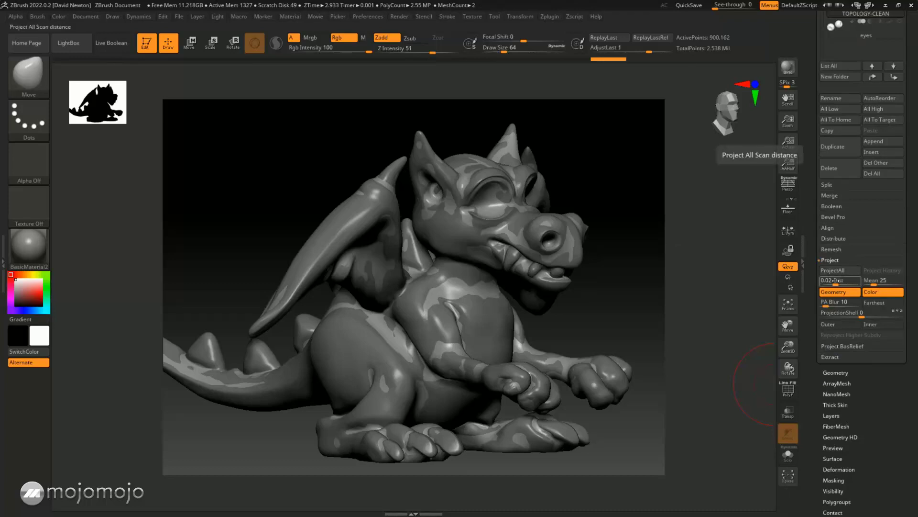
click(835, 306)
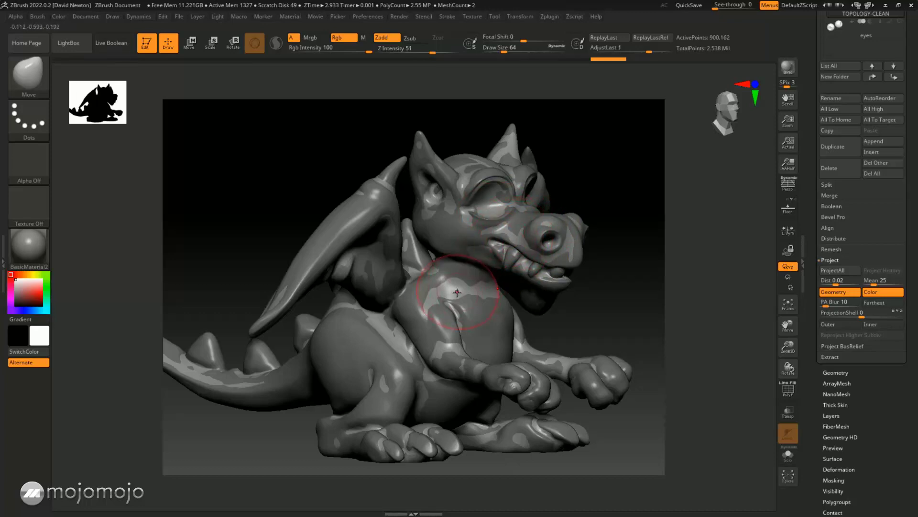
Run ProjectAll onto TOPOLOGY-CLEAN, hide DINO-TRAINING, and view the transferred detail from the front.
click(841, 272)
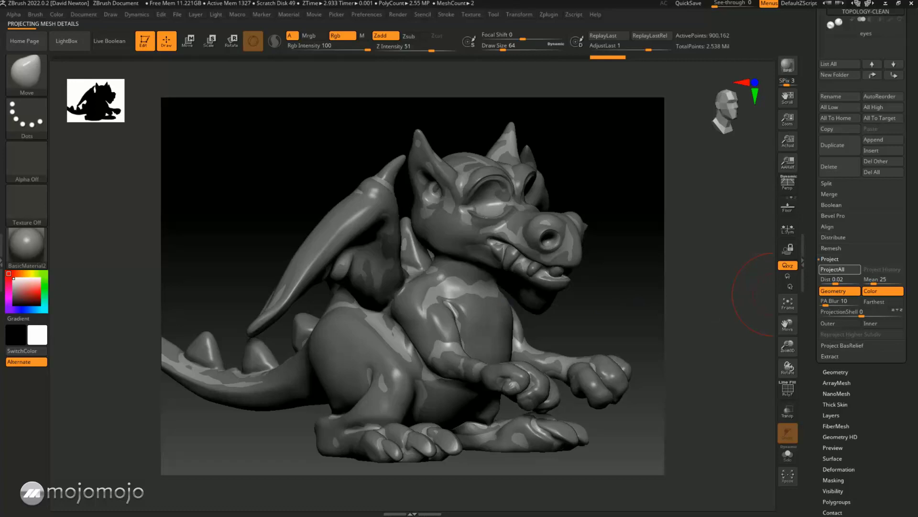
click(840, 269)
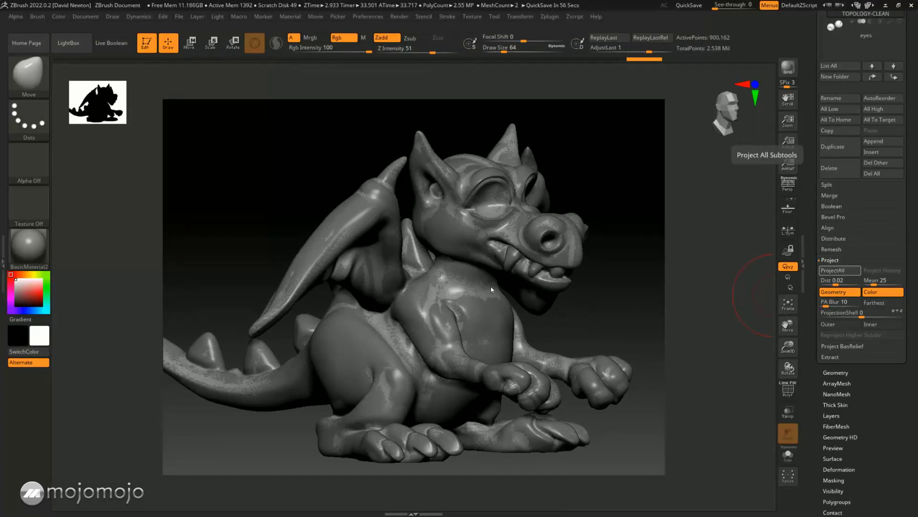
scroll(912, 84, up, 5)
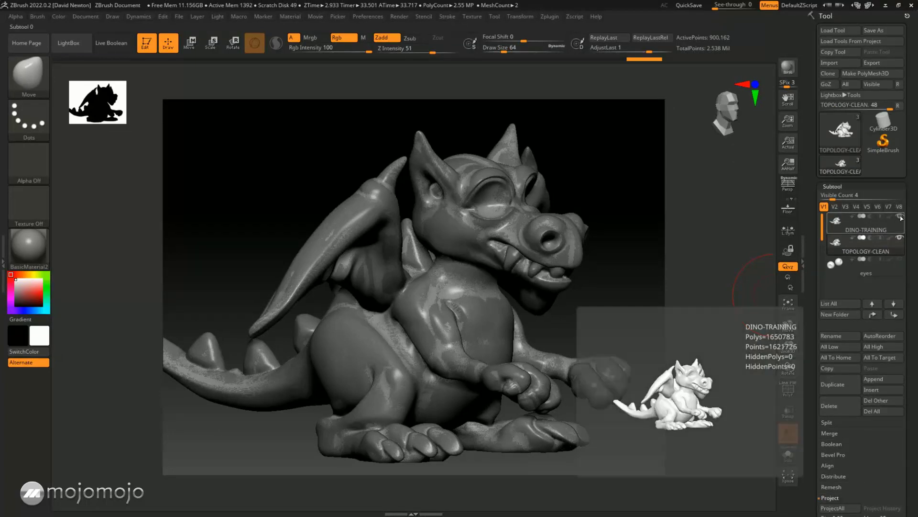
click(900, 217)
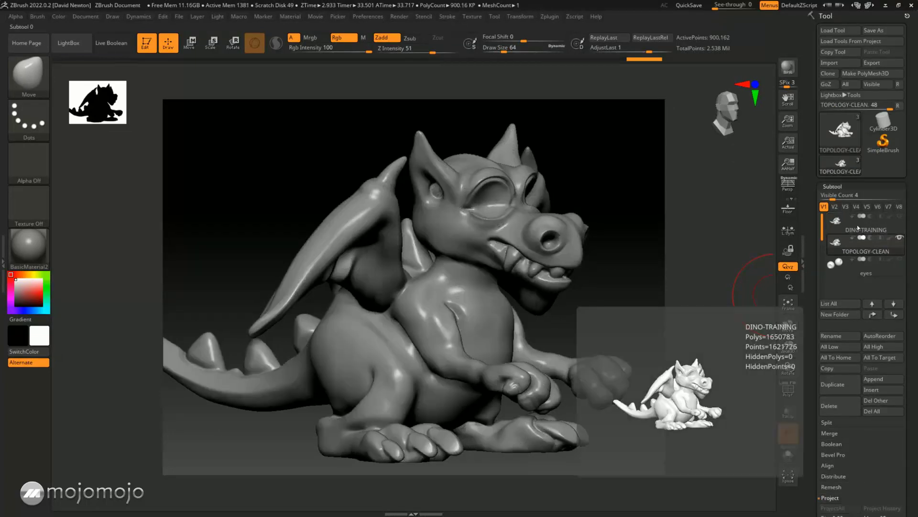
drag(693, 257, 846, 283)
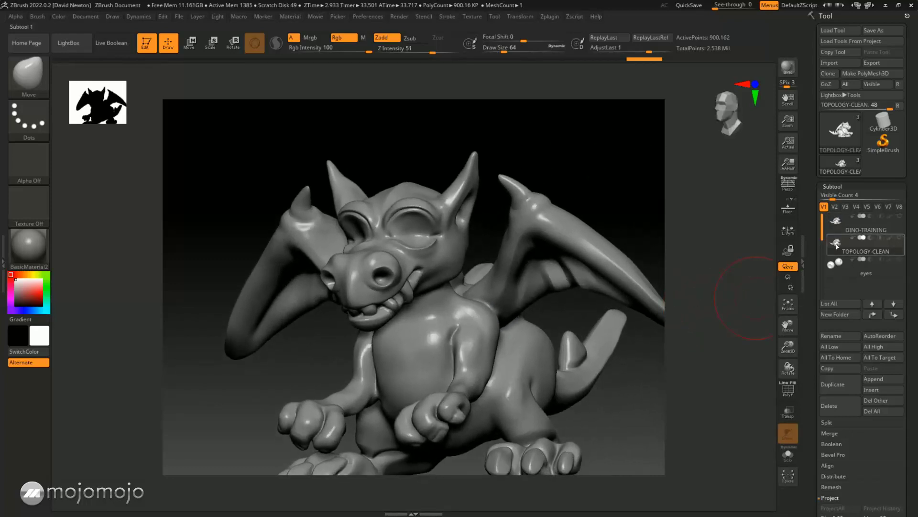
click(835, 221)
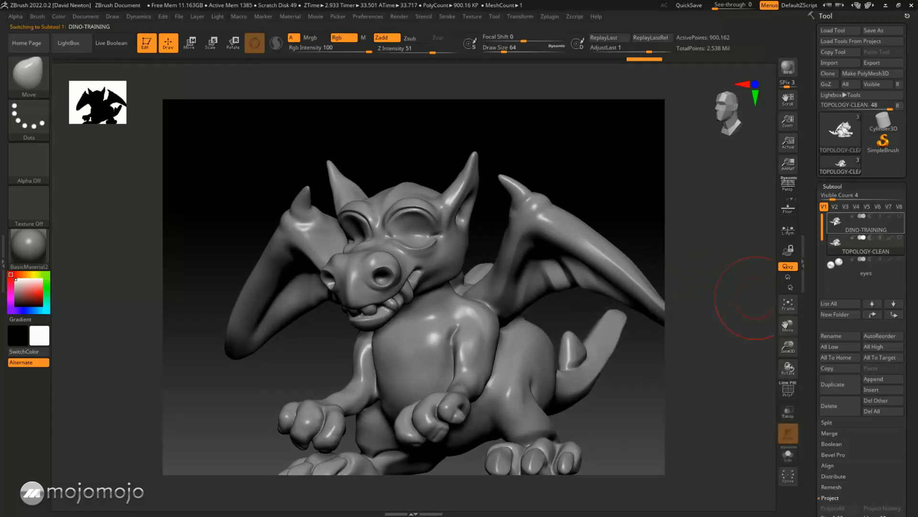
drag(648, 195, 621, 214)
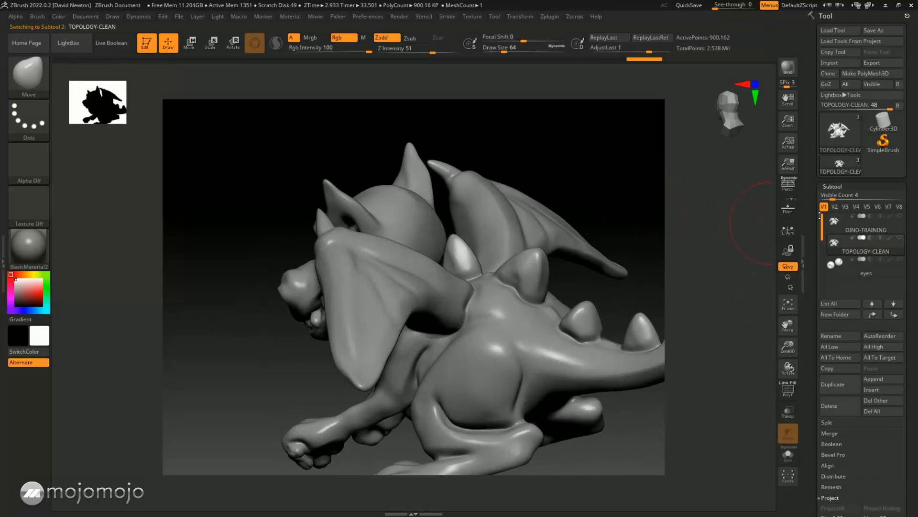
click(835, 224)
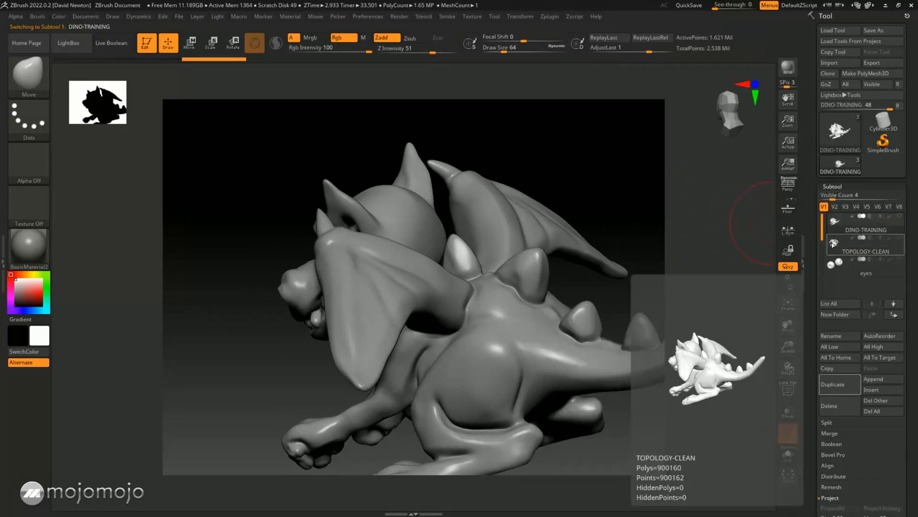
click(835, 244)
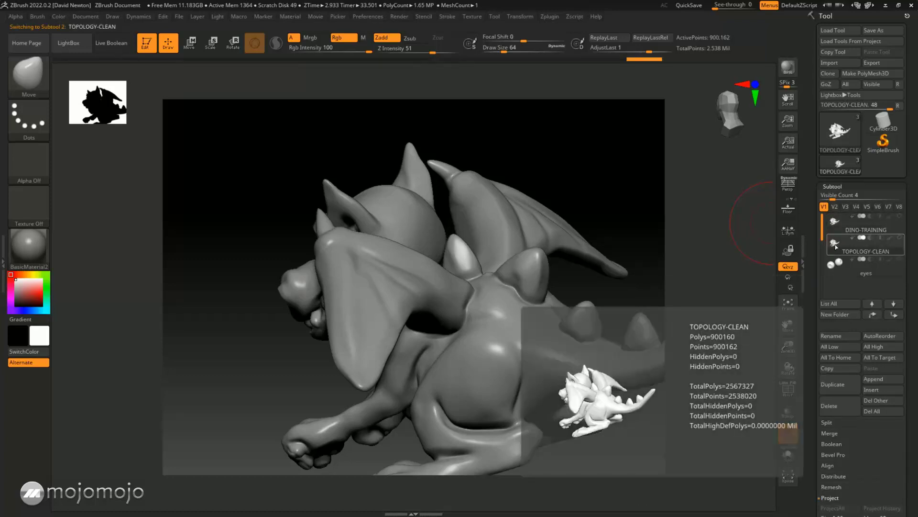
drag(703, 226, 753, 231)
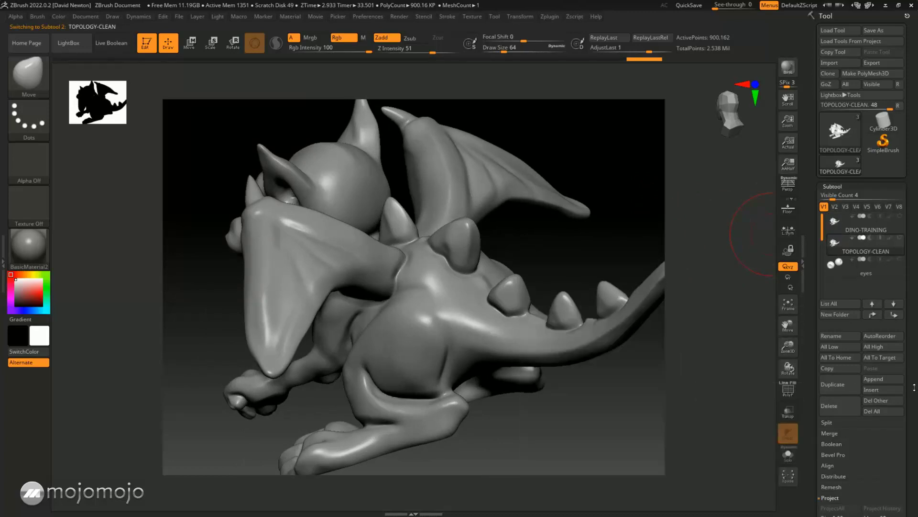
scroll(856, 268, down, 1)
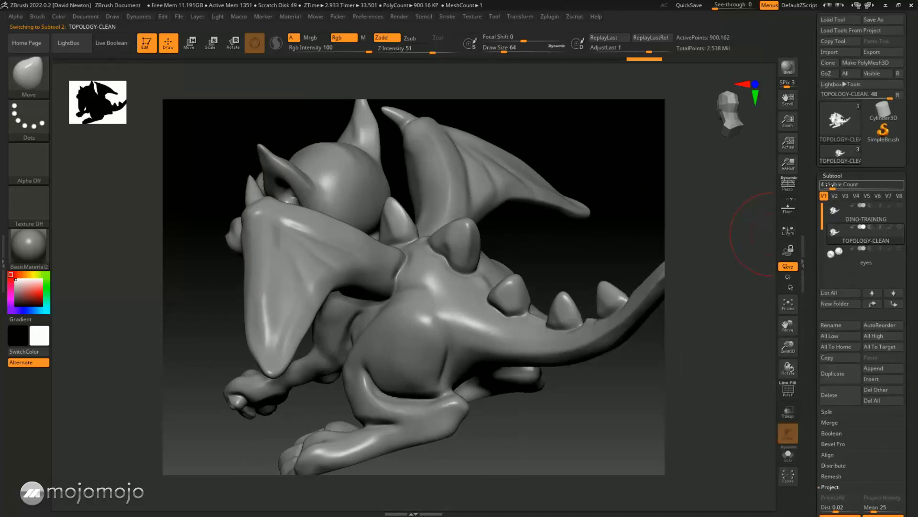
Collapse the Subtool list, open Geometry, and preview SDiv 3 with the wireframe shown.
click(833, 175)
click(833, 175)
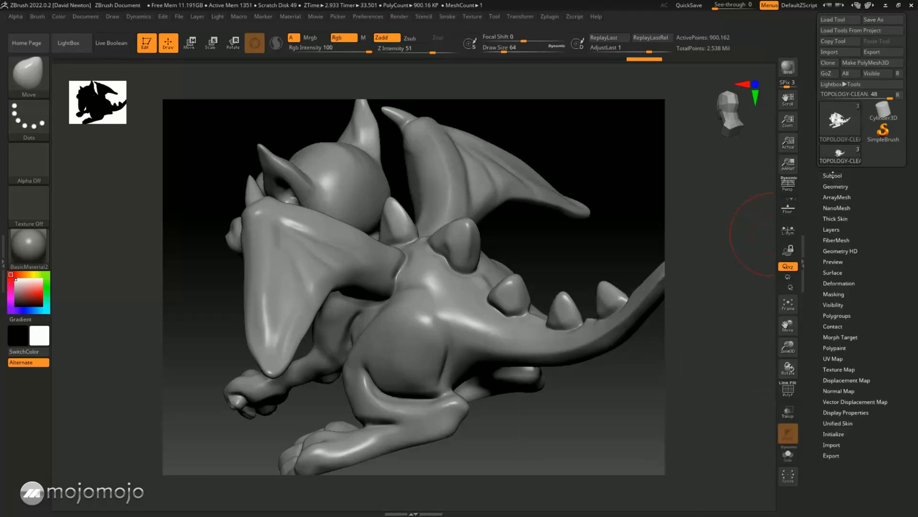
click(834, 187)
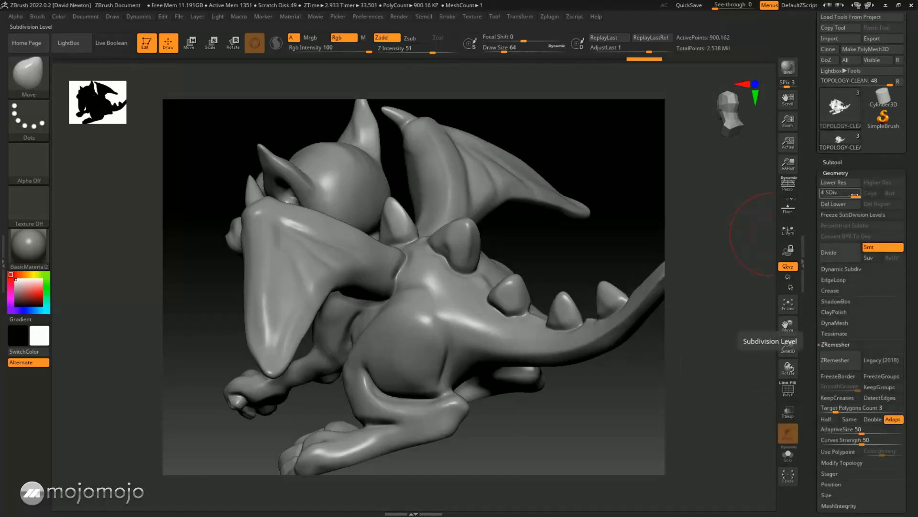
drag(856, 197, 822, 196)
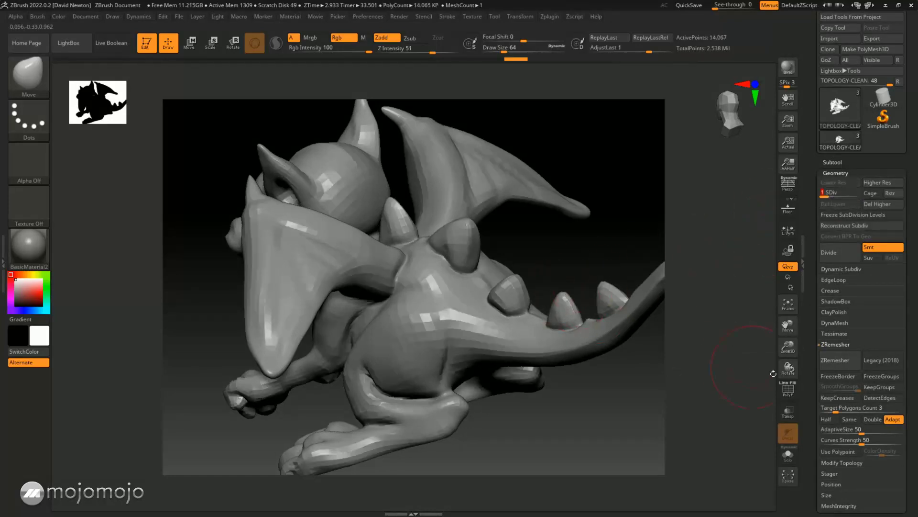
click(788, 389)
drag(825, 194, 860, 197)
Start ZRemesher and abort it with Esc, then return the dragon to SDiv 4 without wireframe.
click(835, 360)
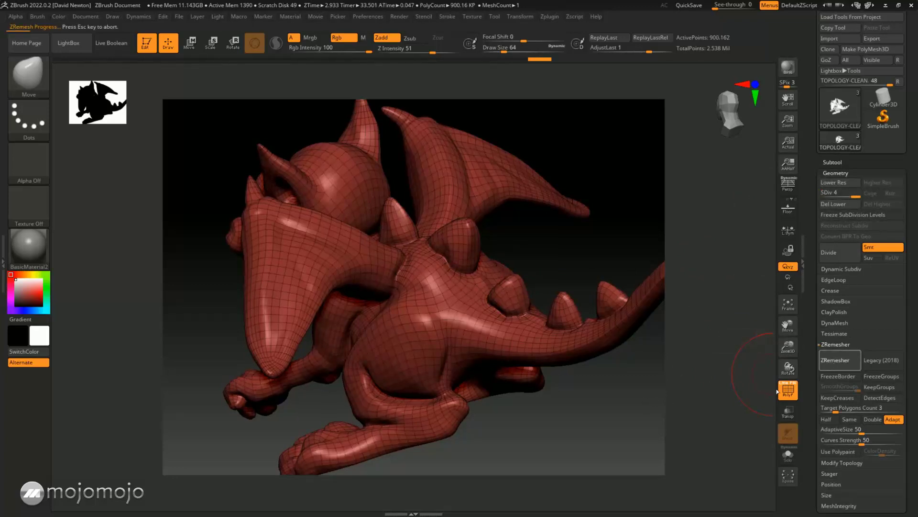
key(Escape)
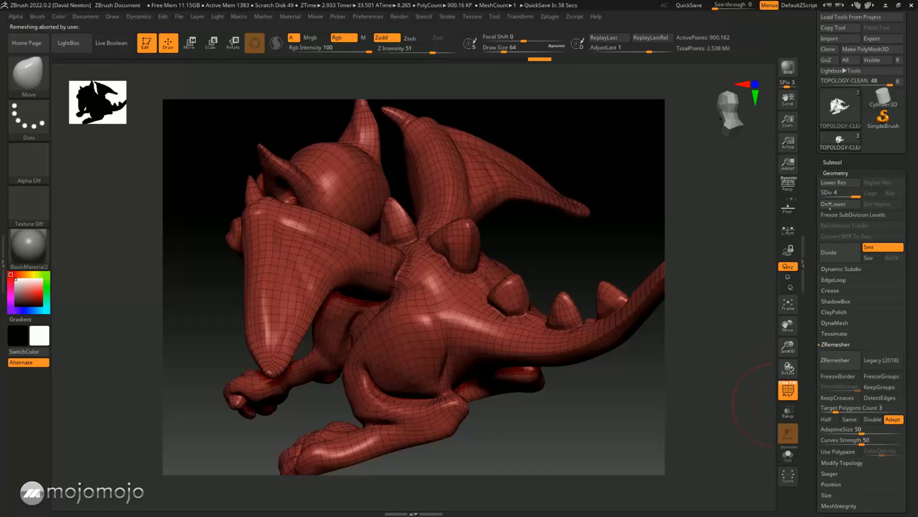
drag(855, 196, 822, 196)
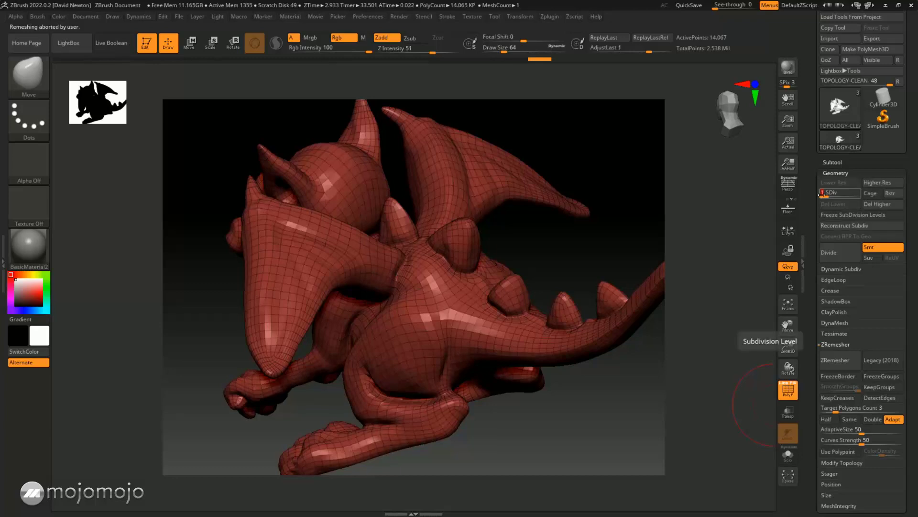
click(785, 396)
drag(619, 406, 693, 369)
drag(829, 196, 856, 196)
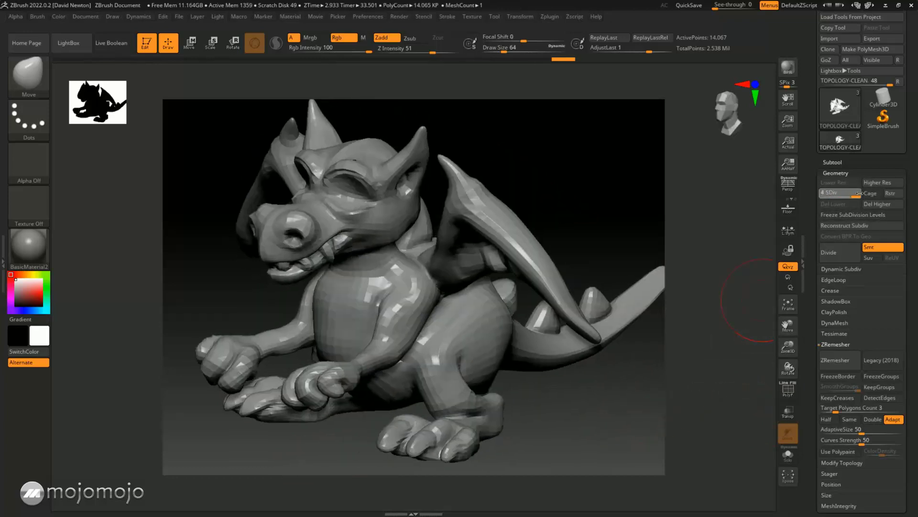
drag(657, 408, 525, 355)
Pan and orbit the dragon and bring the Subtool list back into view.
key(space)
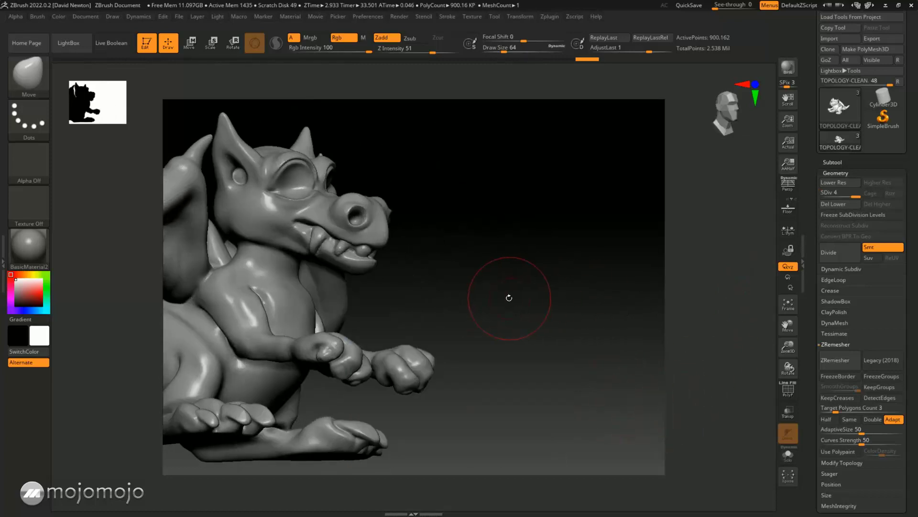
alt+drag(508, 303, 686, 246)
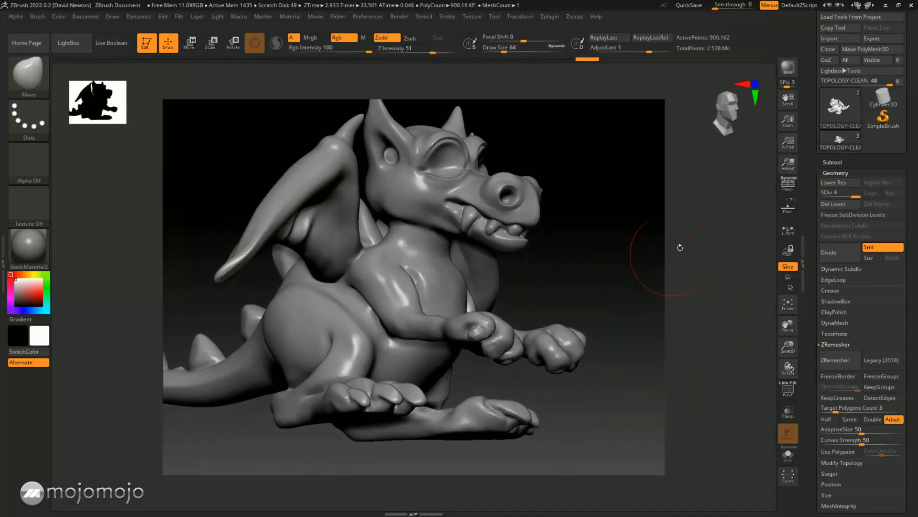
click(833, 162)
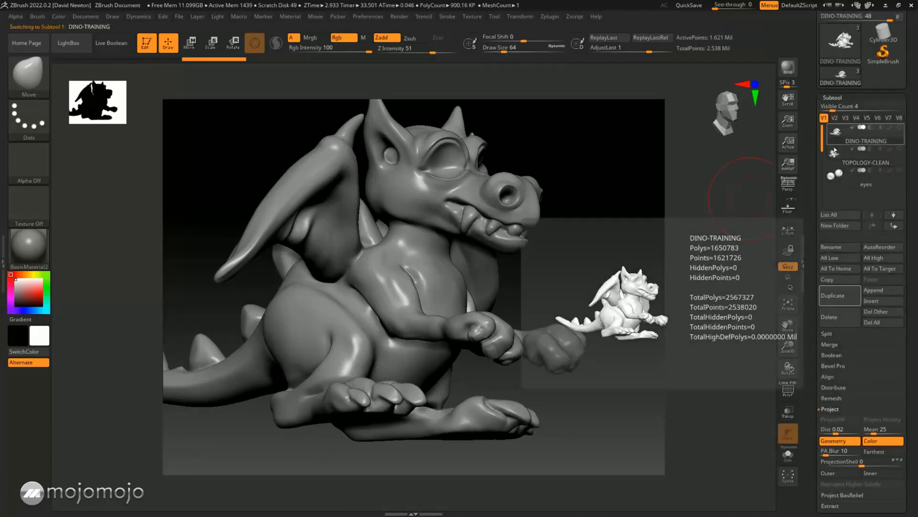
click(835, 135)
click(832, 154)
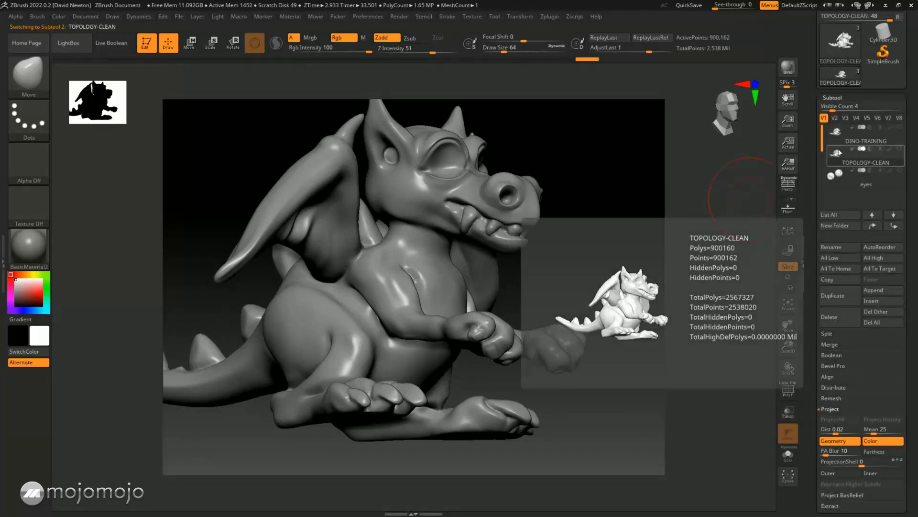
drag(694, 194, 655, 211)
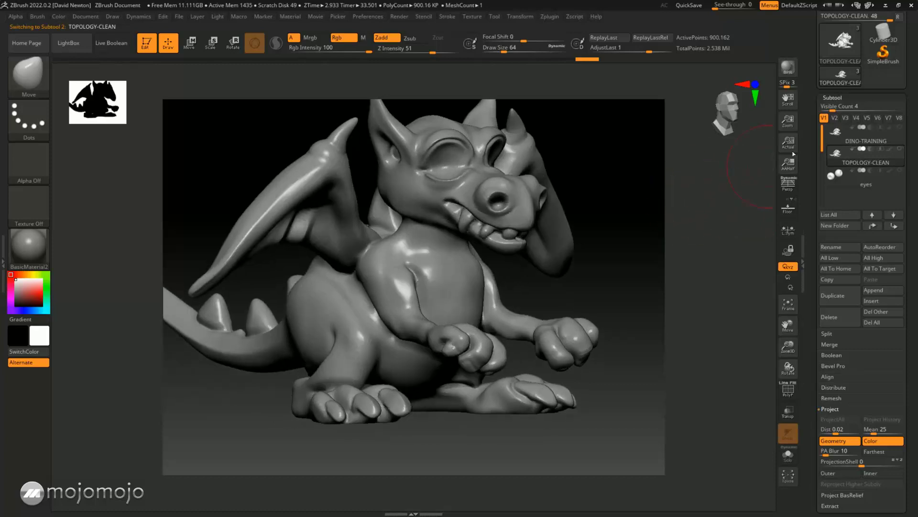
Select DINO-TRAINING and delete it, confirming with OK.
click(841, 135)
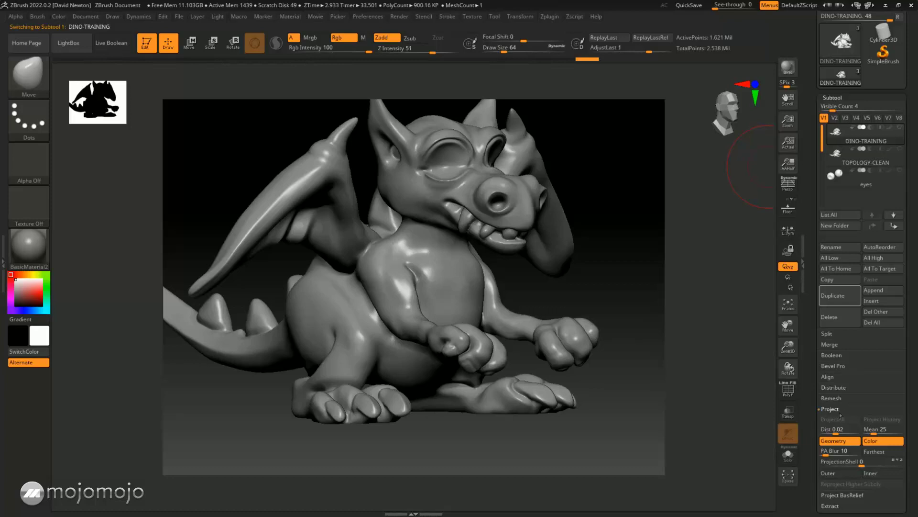
mouse_move(859, 139)
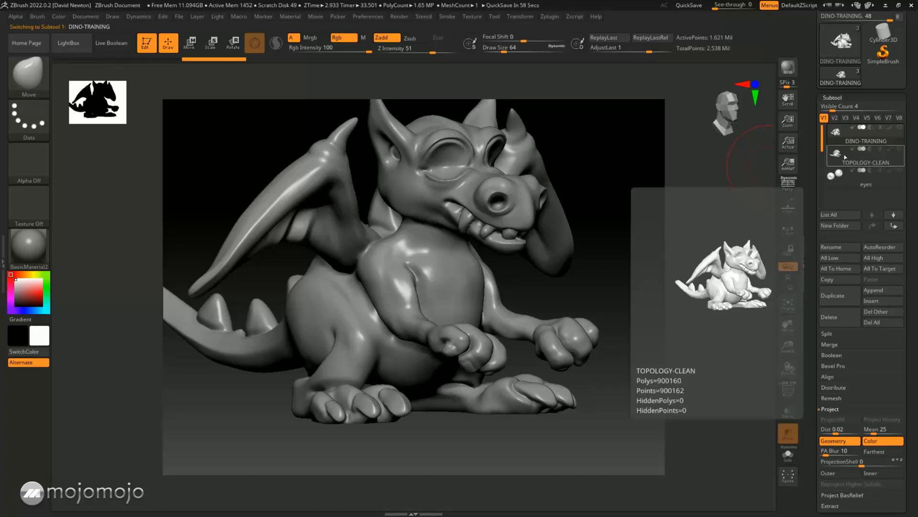
click(840, 318)
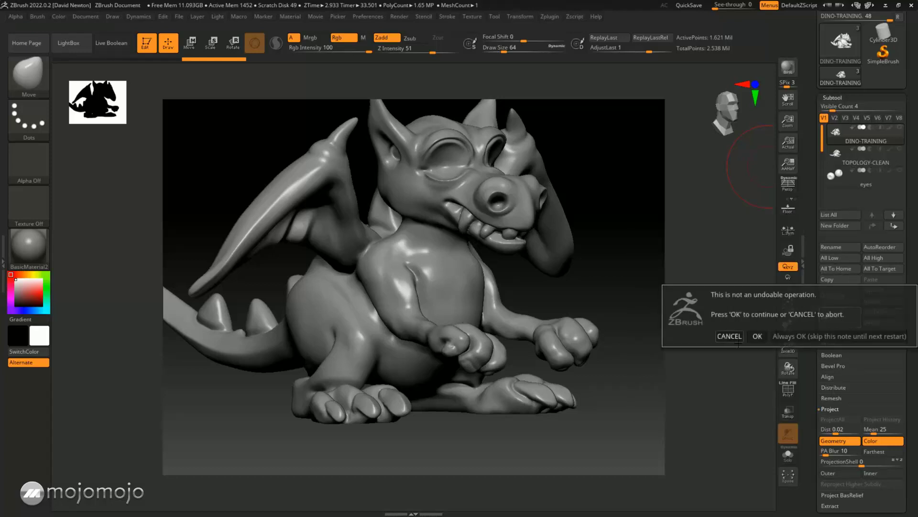
click(758, 337)
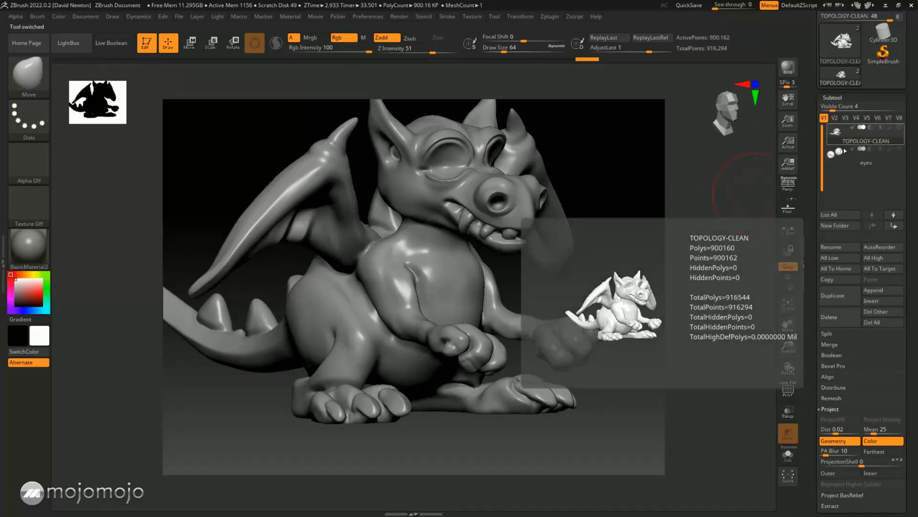
Open Geometry and drop TOPOLOGY-CLEAN from SDiv 4 to SDiv 1, orbiting to a front view.
drag(910, 389, 910, 337)
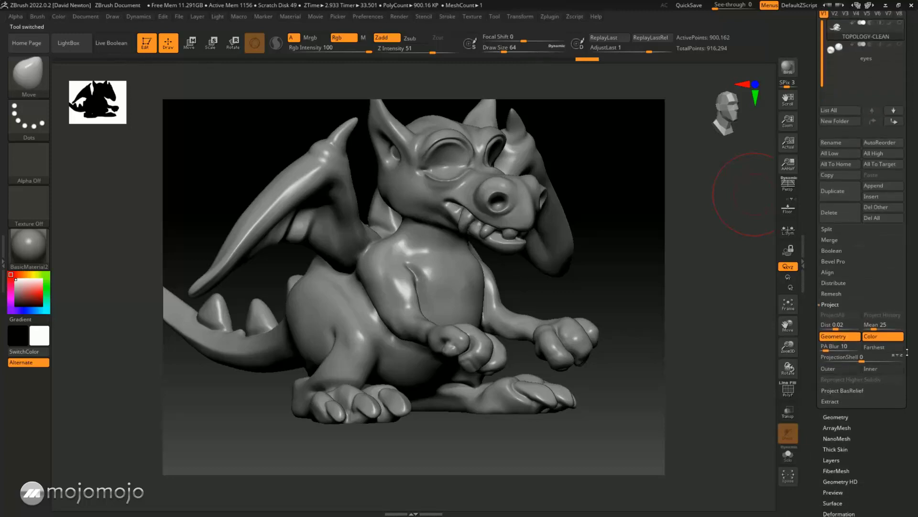
click(839, 421)
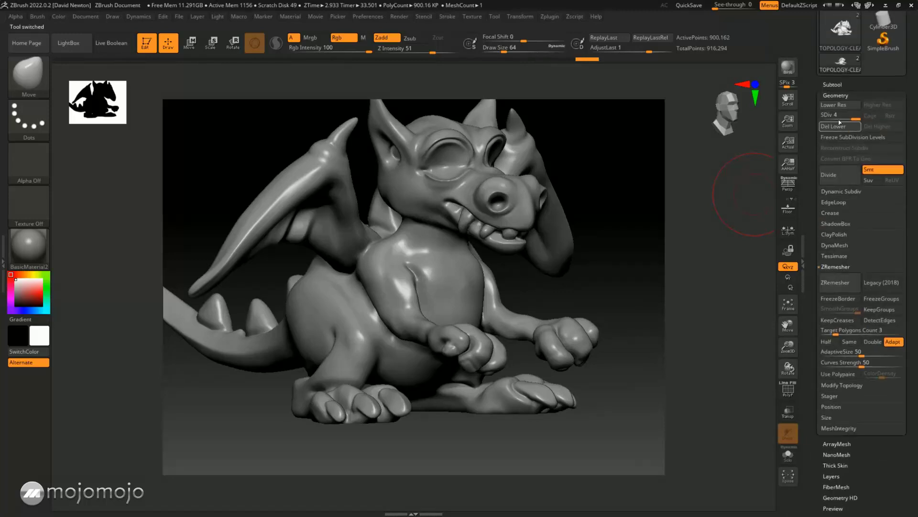
mouse_move(856, 117)
mouse_down()
mouse_move(825, 118)
mouse_move(856, 118)
mouse_up()
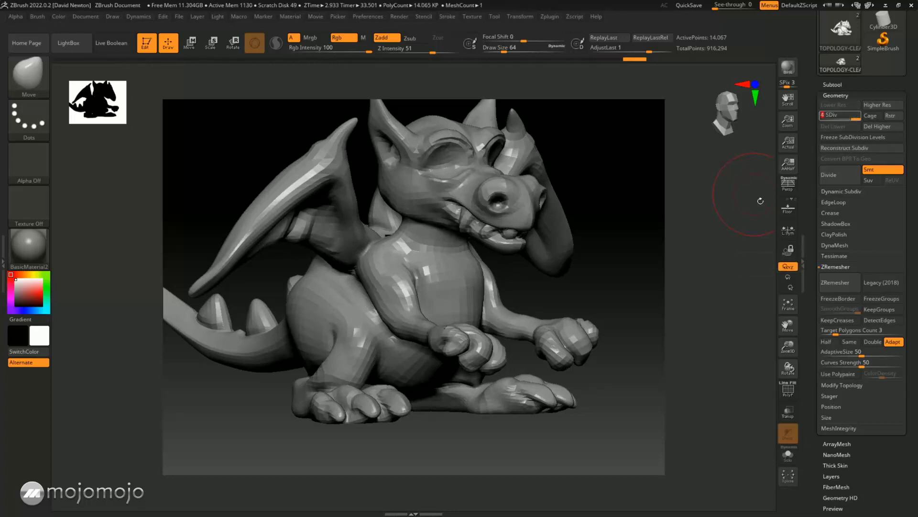
drag(638, 246, 756, 213)
drag(857, 118, 821, 117)
mouse_move(657, 224)
shift+mouse_down()
mouse_move(647, 230)
mouse_move(703, 225)
shift+mouse_up()
drag(569, 261, 600, 293)
Show the wireframe and scrub SDiv between 1 and 4 while orbiting, ending with D.
key(shift+f)
drag(653, 278, 615, 248)
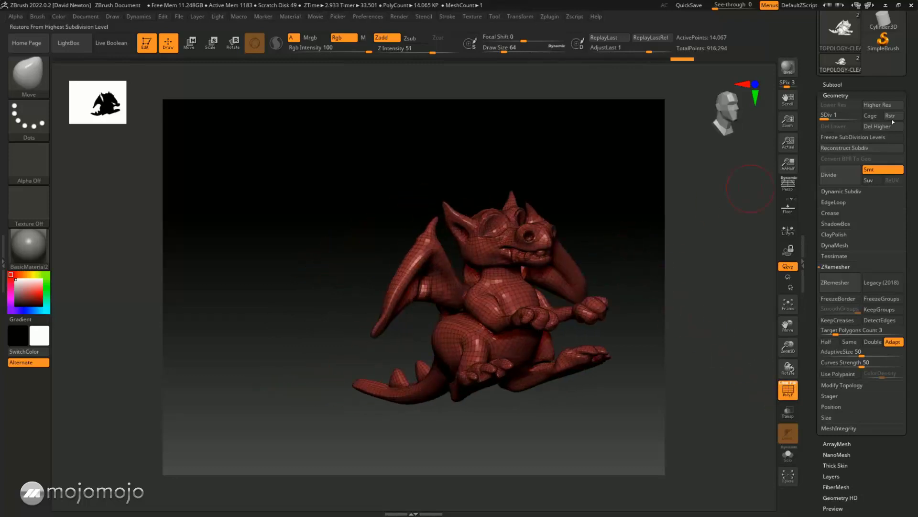
click(853, 118)
drag(789, 187, 806, 226)
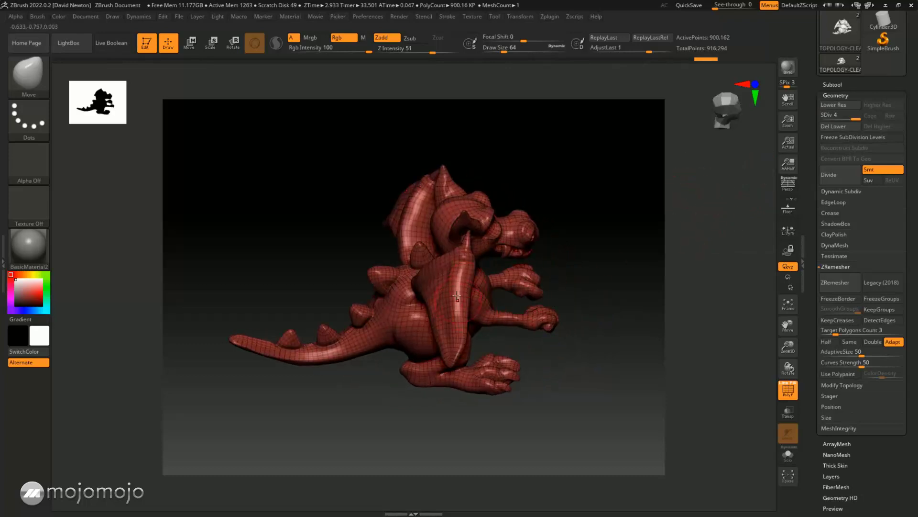
drag(855, 118, 822, 119)
drag(676, 267, 622, 241)
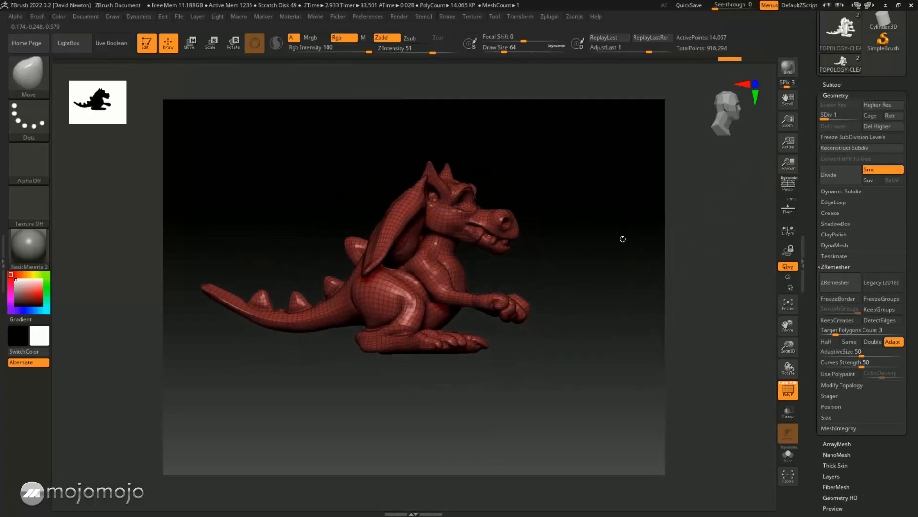
mouse_move(832, 117)
mouse_down()
mouse_move(849, 118)
mouse_move(819, 118)
mouse_up()
drag(681, 245, 640, 255)
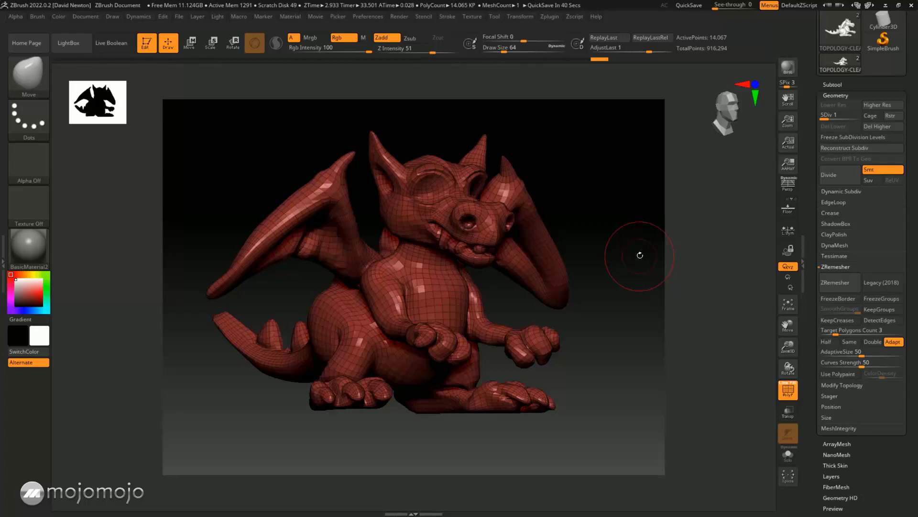
drag(647, 220, 632, 266)
key(d)
key(d)
key(d)
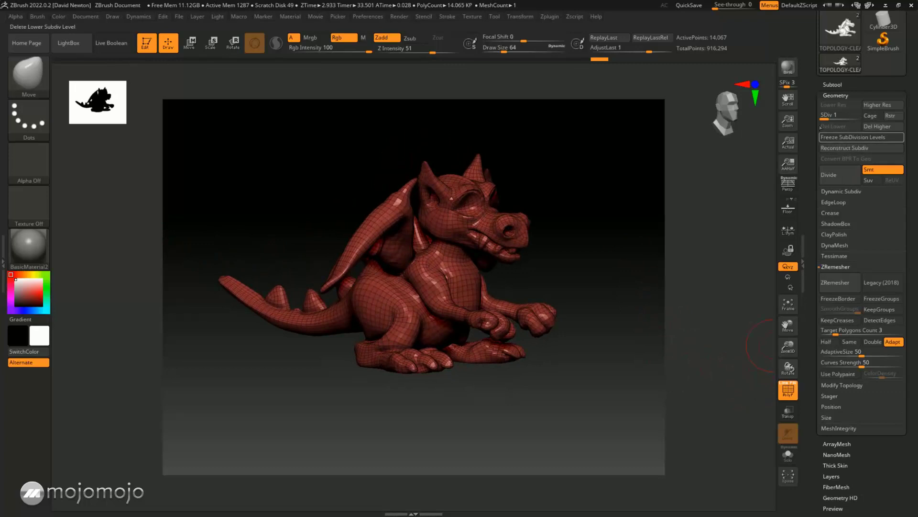